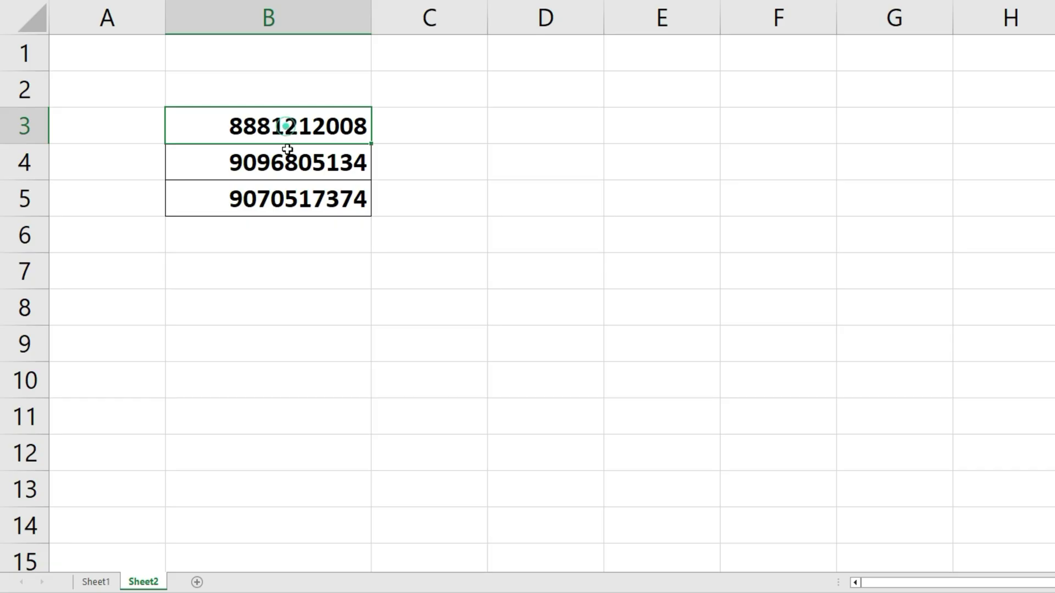
- Open Format Cells for the three phone numbers selected in B3:B5
left_click_drag(285, 125, 286, 191)
right_click(294, 192)
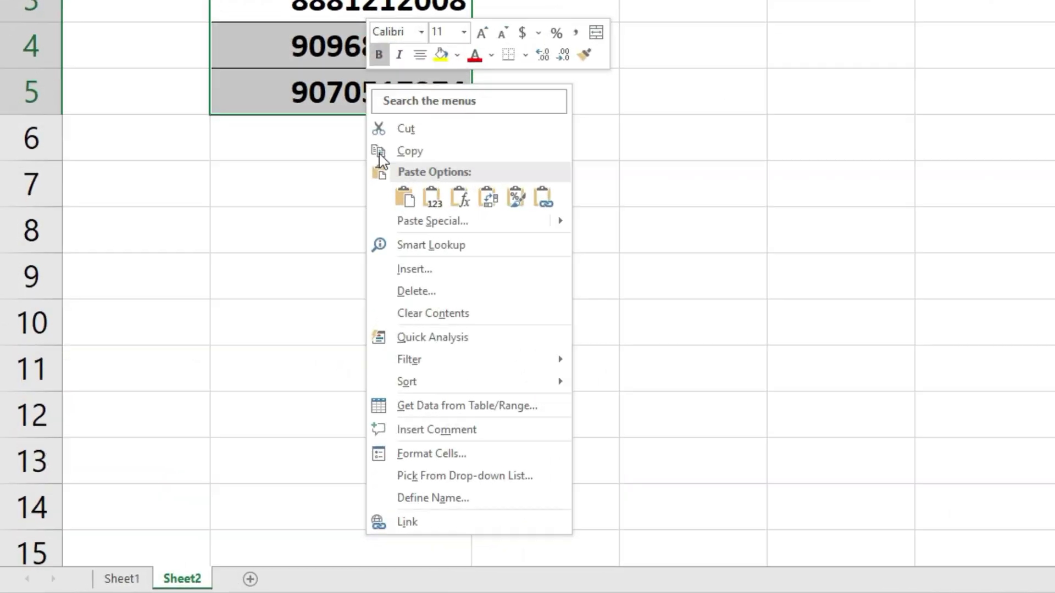
left_click(496, 432)
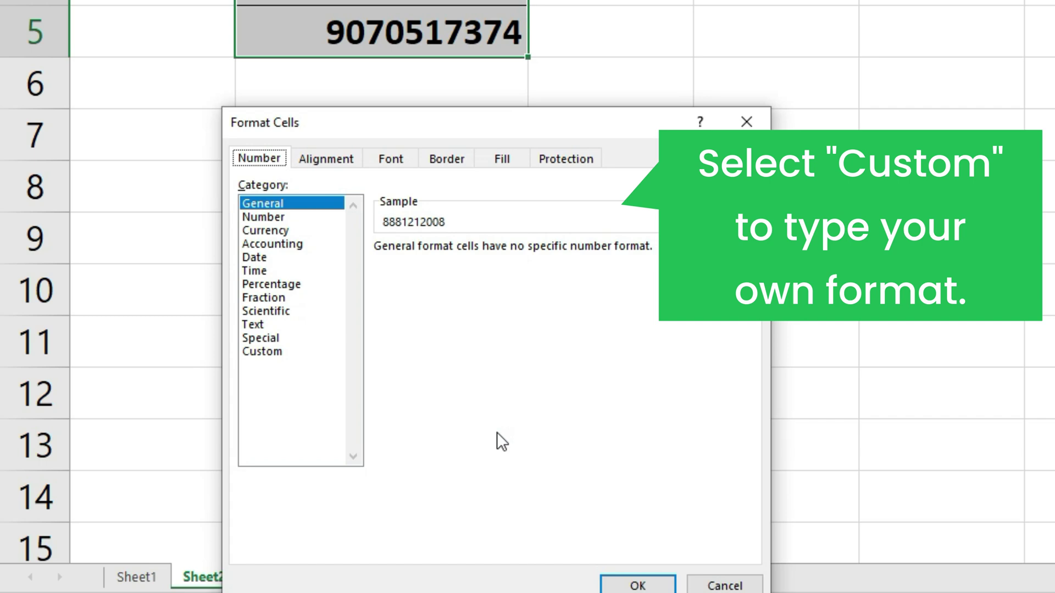
left_click(274, 353)
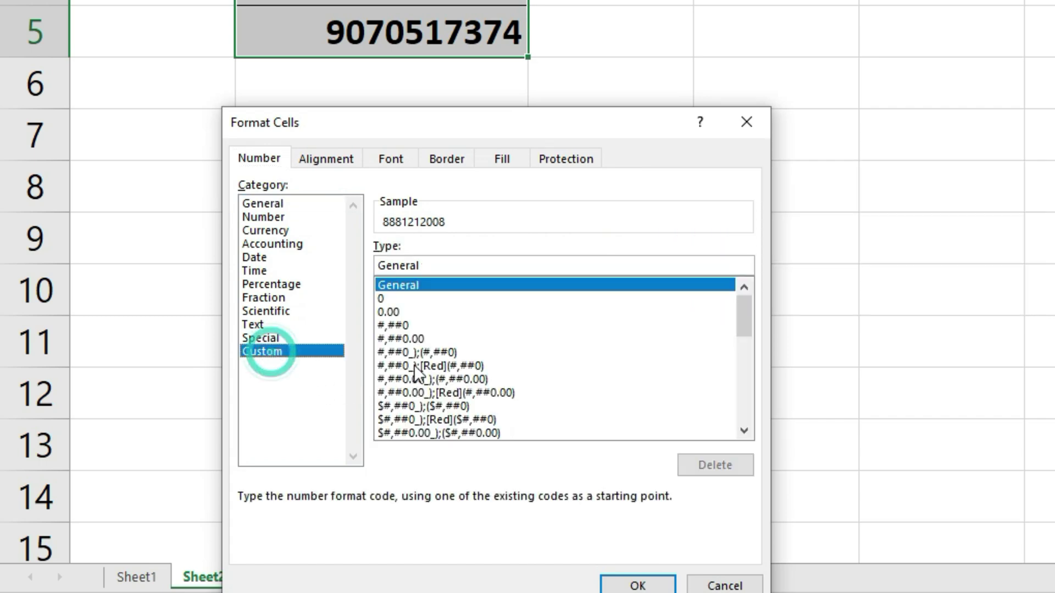
left_click_drag(429, 265, 367, 264)
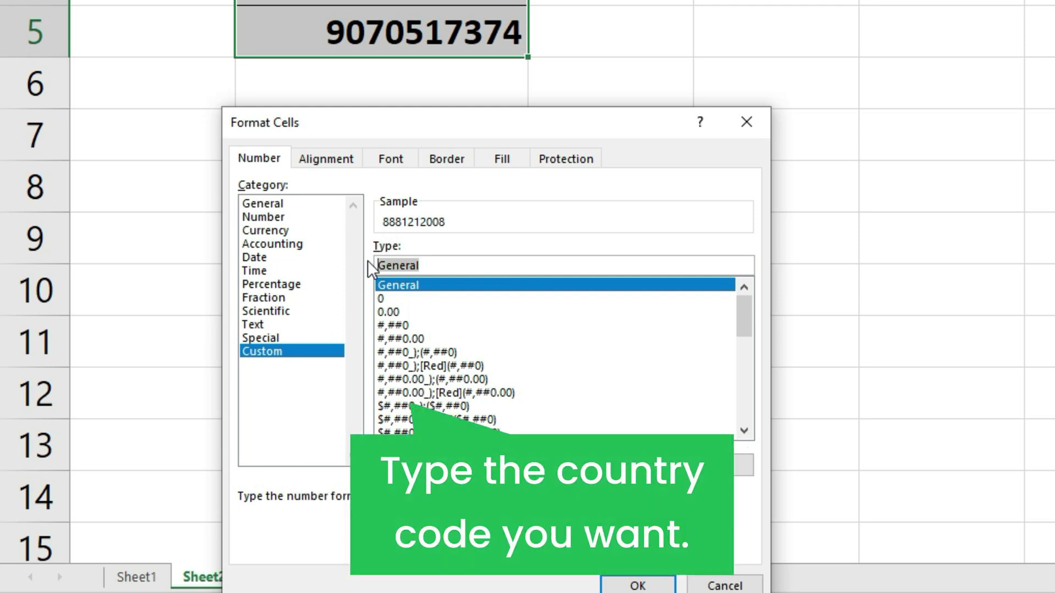
type("+91")
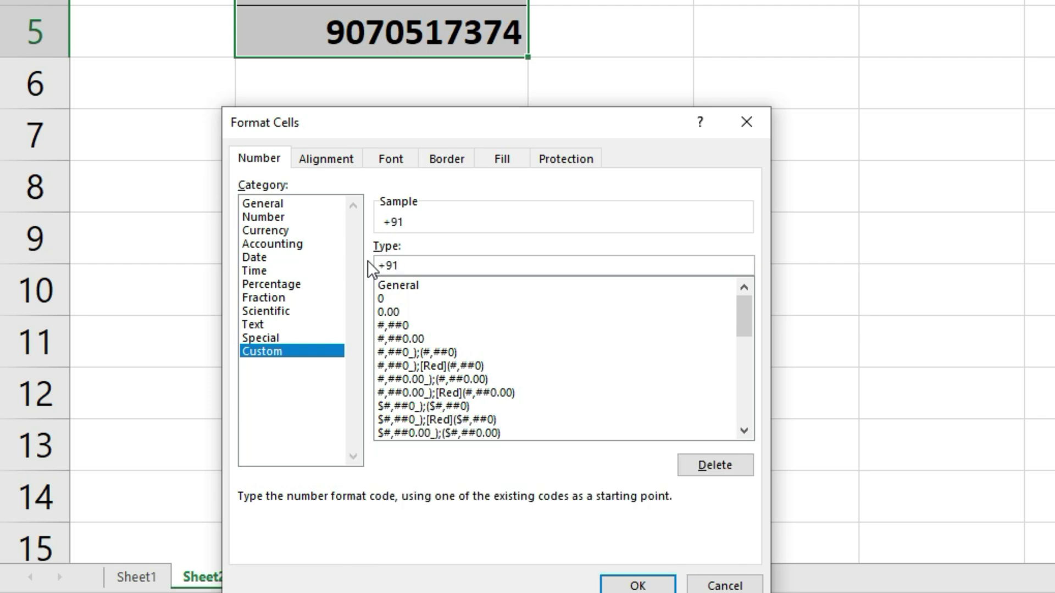
type(" 000")
type("00")
type("00")
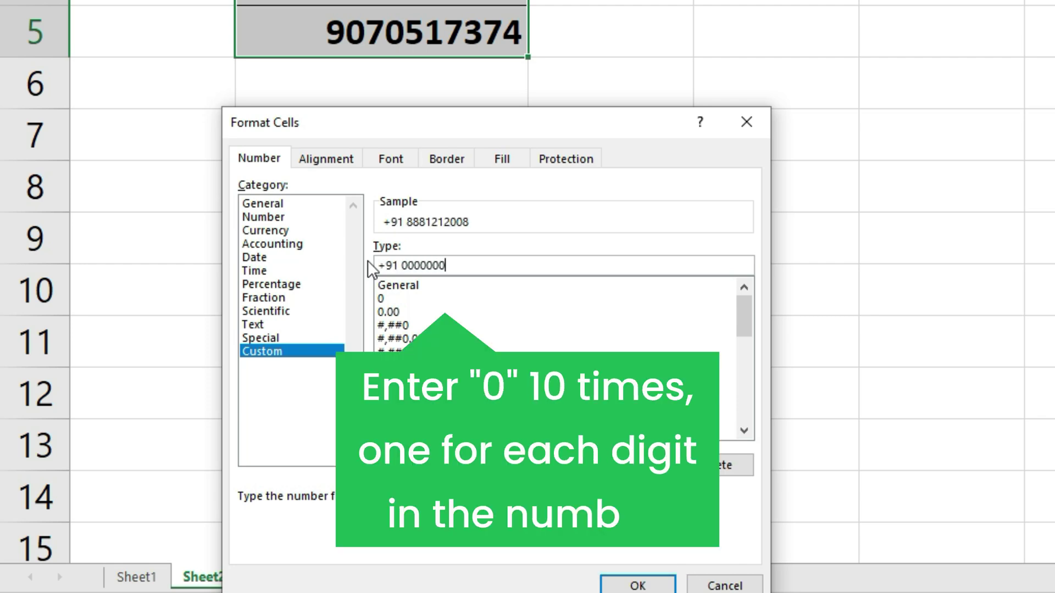
type("000")
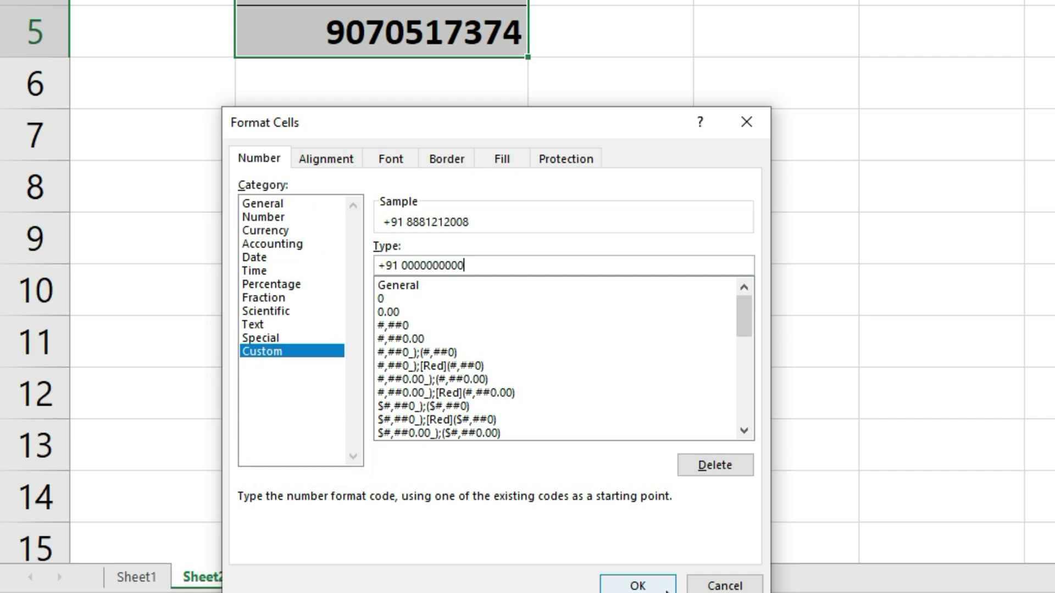
left_click(637, 585)
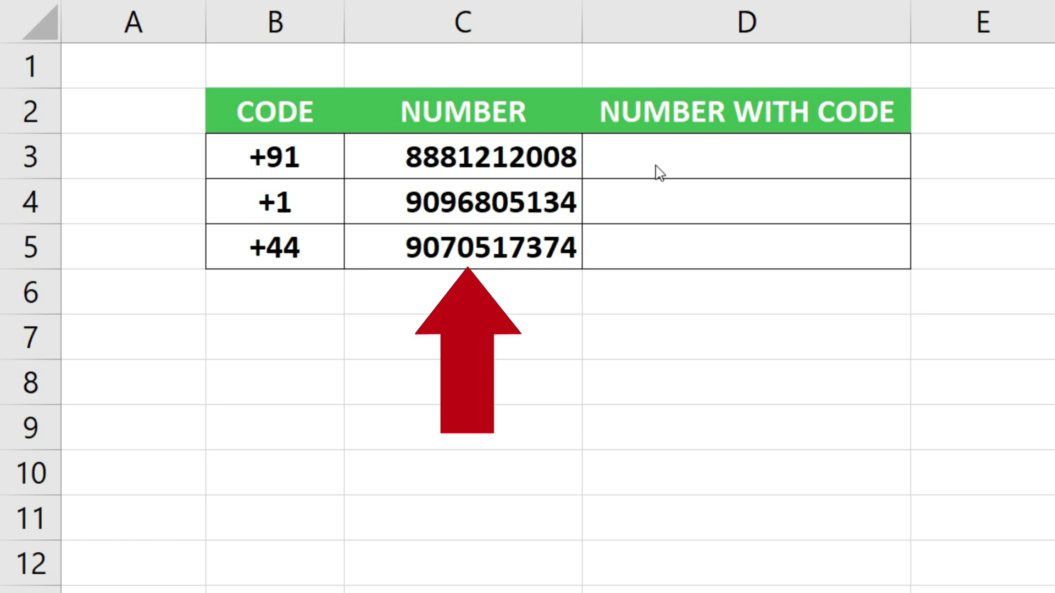
- Enter the formula =B3&" "&C3 in D3 to join code and number
double_click(656, 166)
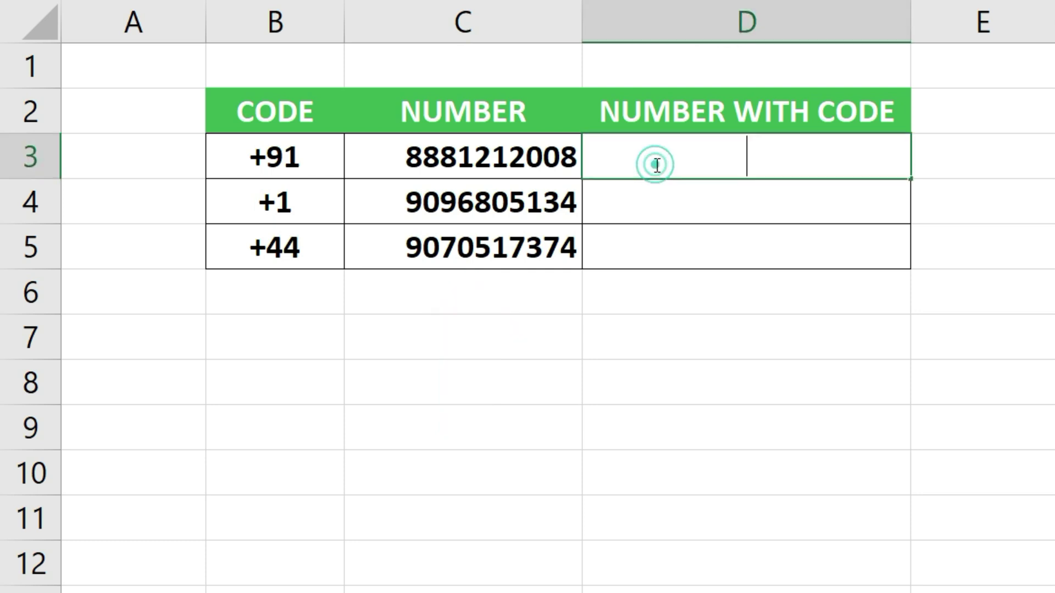
type("=")
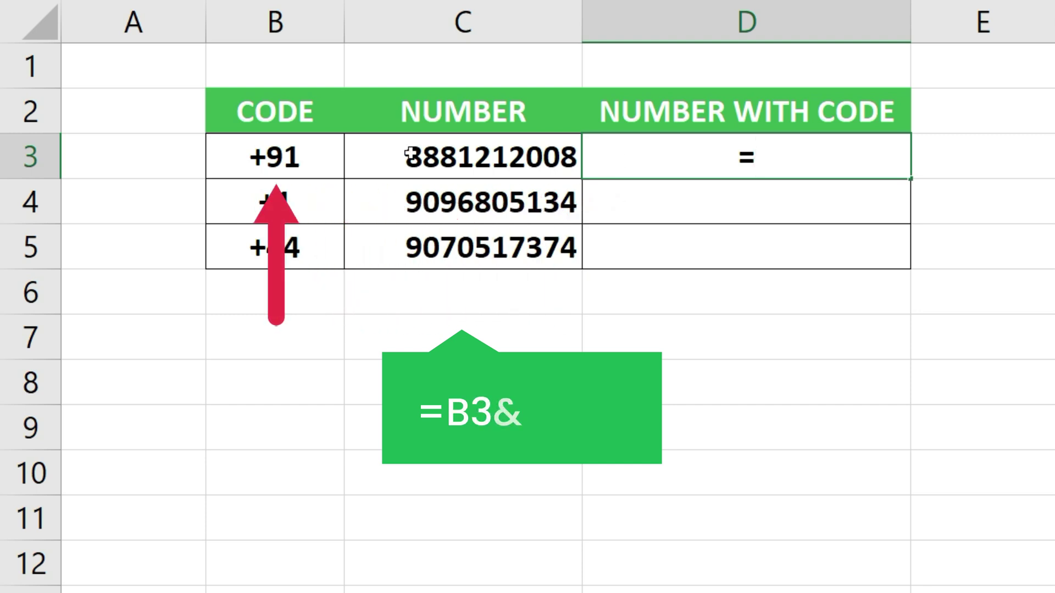
left_click(312, 157)
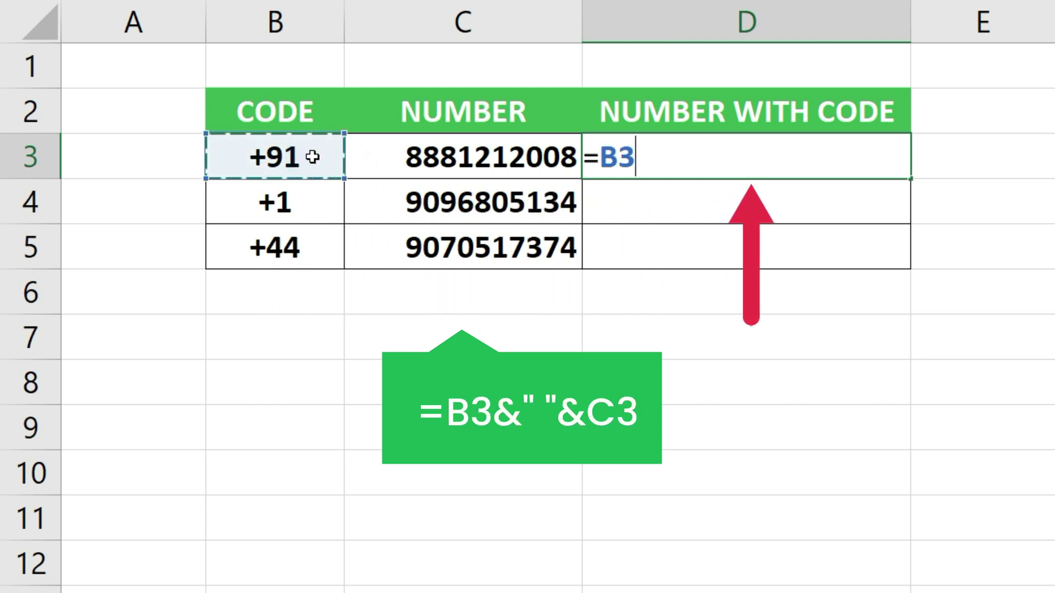
type("&")
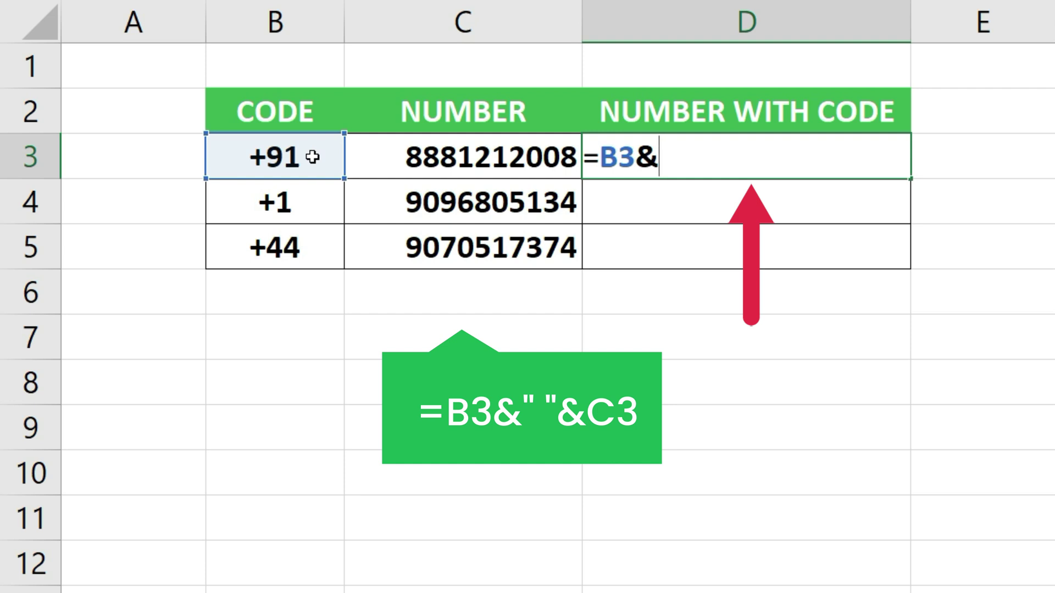
type("\" \"")
type("&")
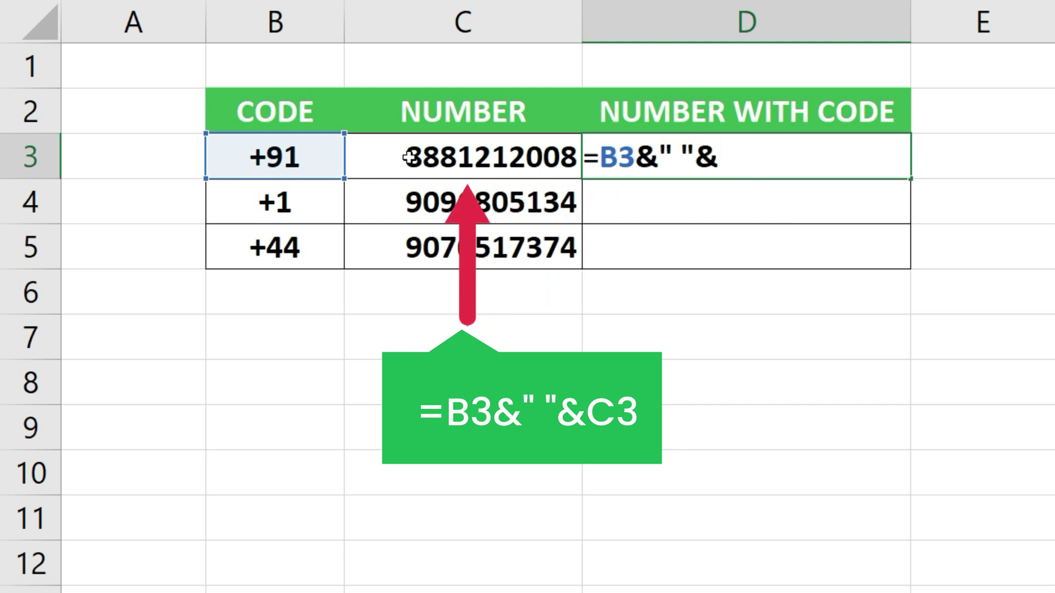
left_click(410, 158)
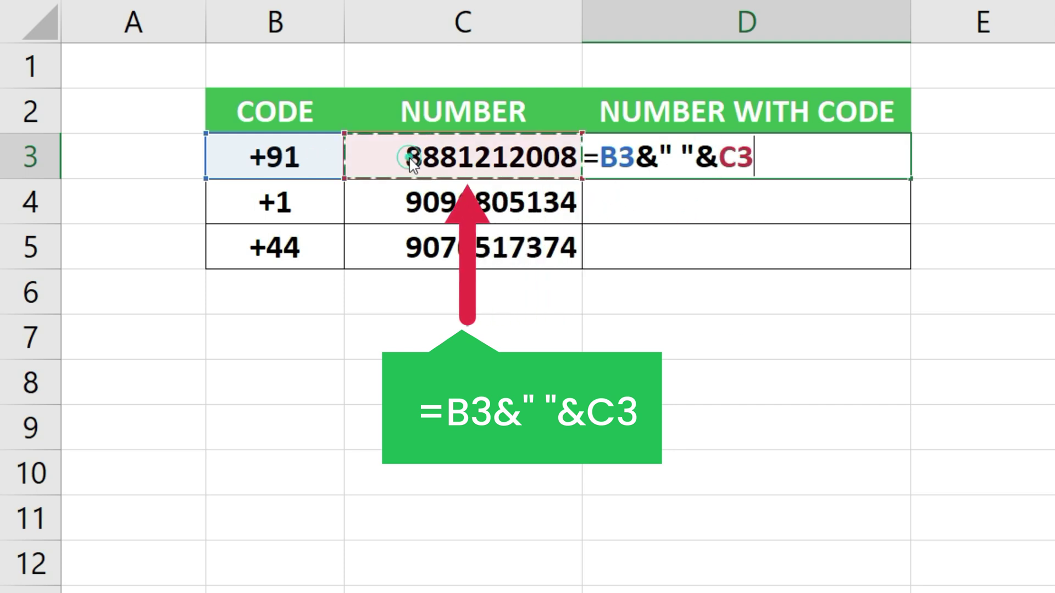
key("Return")
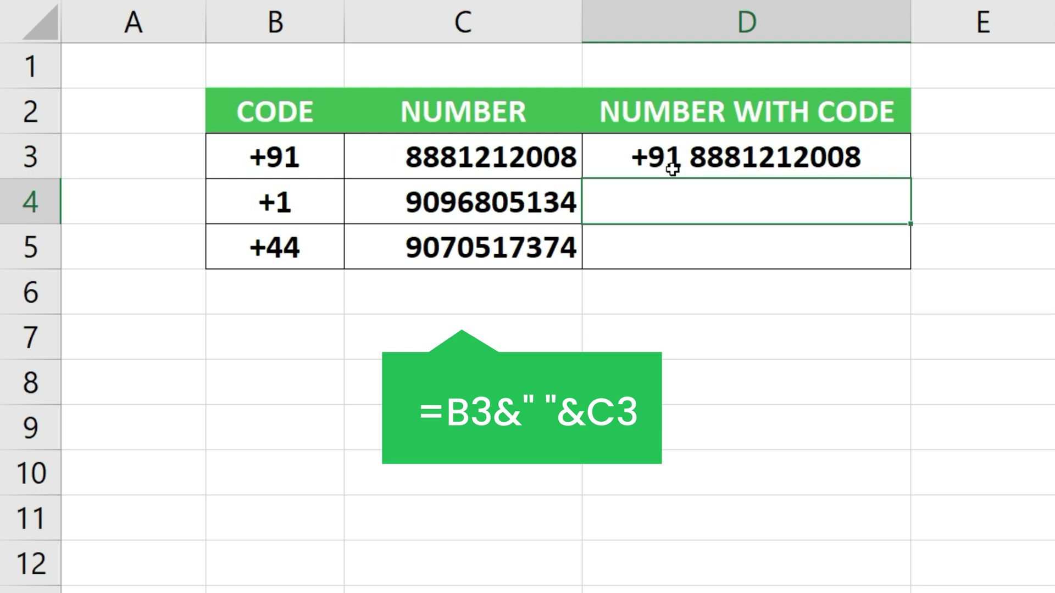
- Fill the D3 formula down through D5 with the fill handle
left_click(874, 161)
double_click(912, 178)
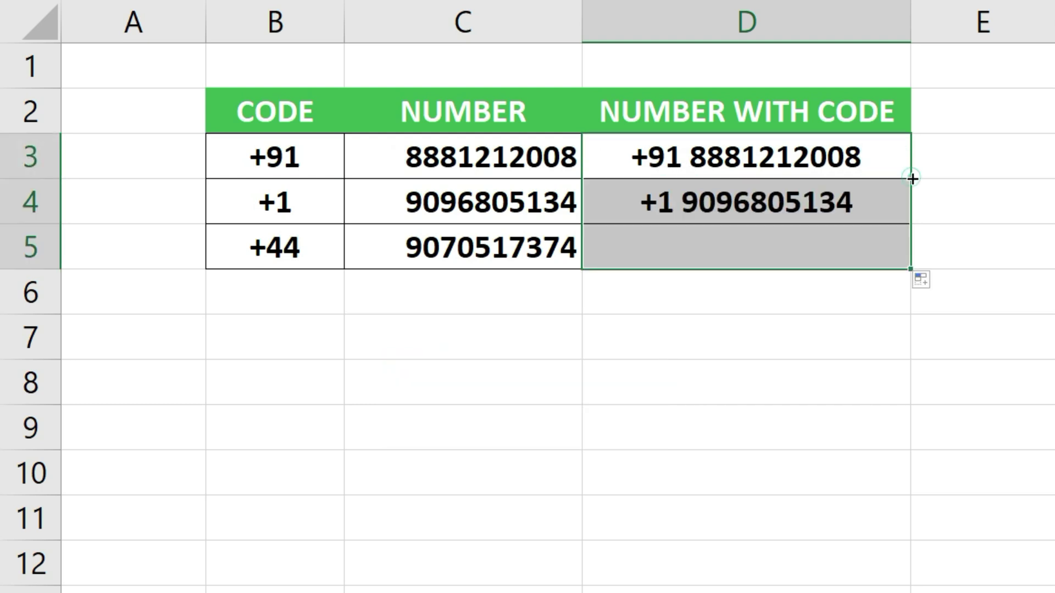